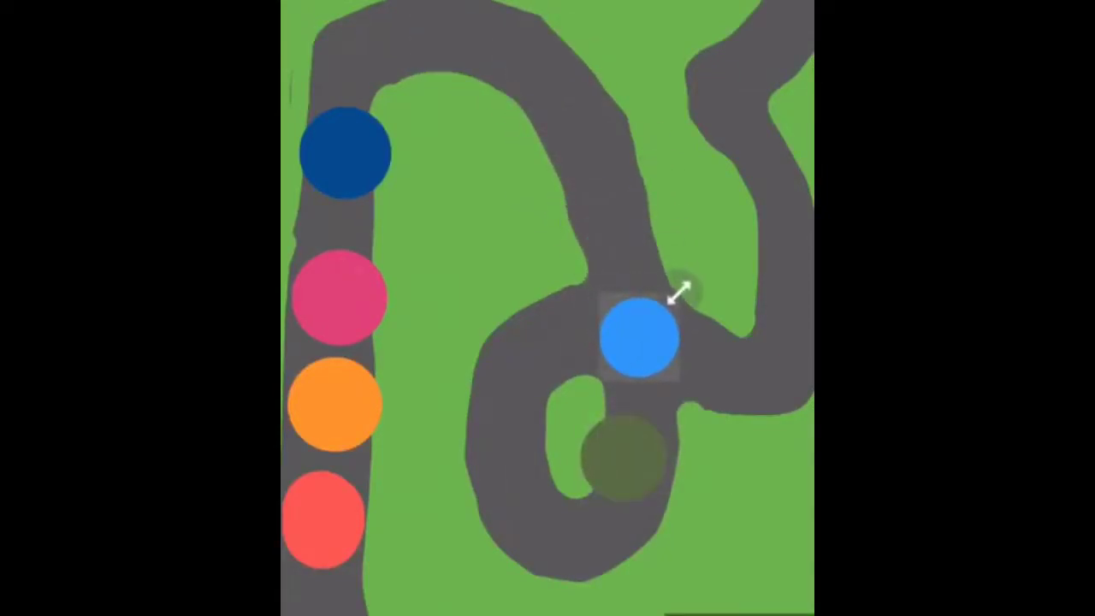
pyautogui.moveTo(346, 150); pyautogui.dragTo(547, 141)
pyautogui.moveTo(342, 295); pyautogui.dragTo(505, 55)
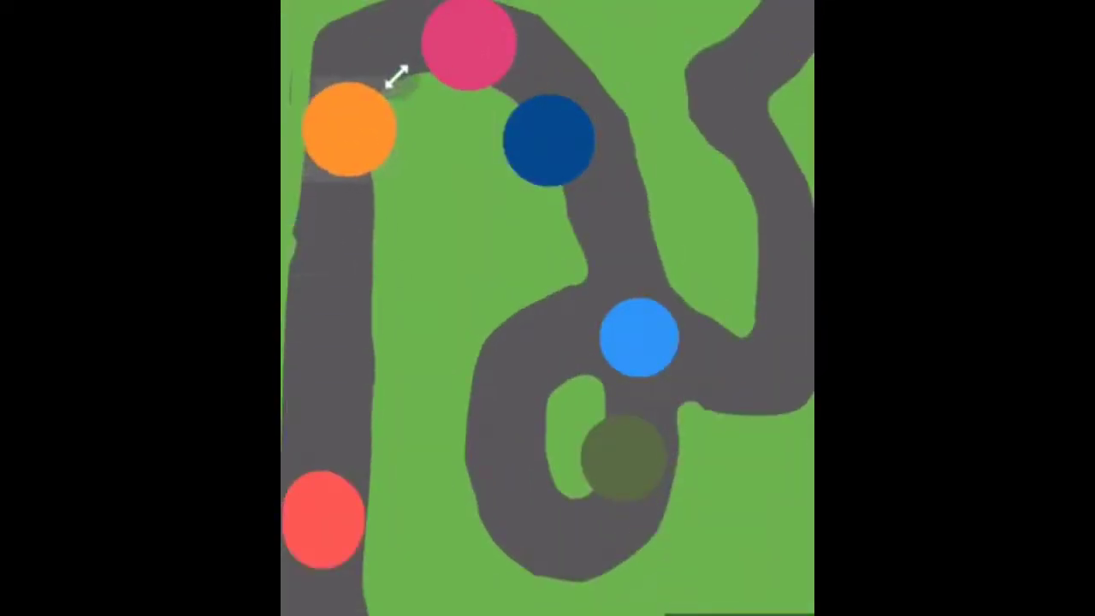
pyautogui.moveTo(325, 518); pyautogui.dragTo(337, 291)
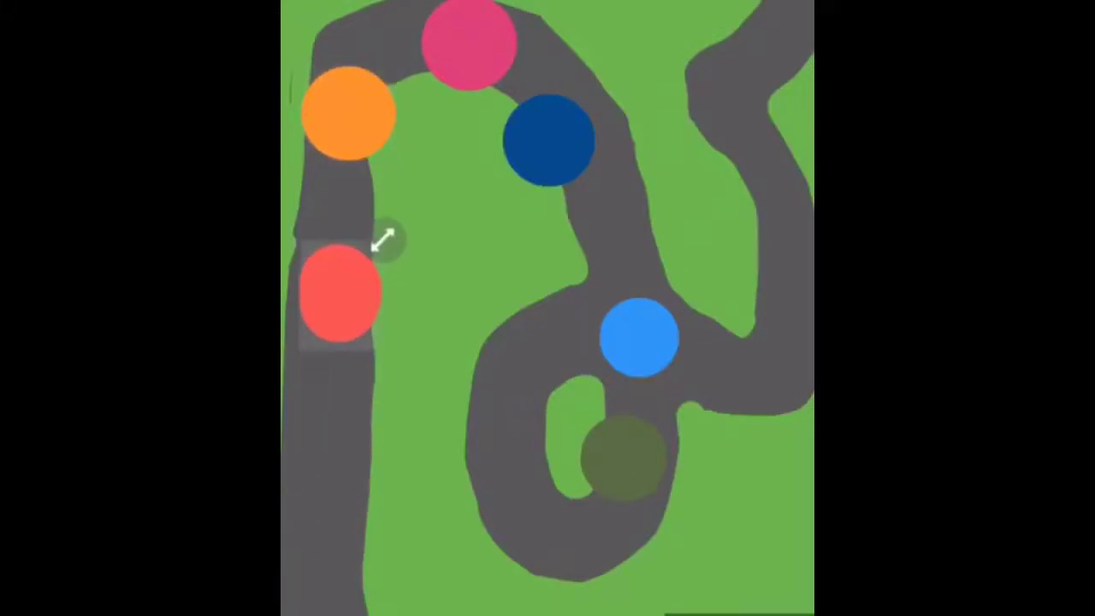